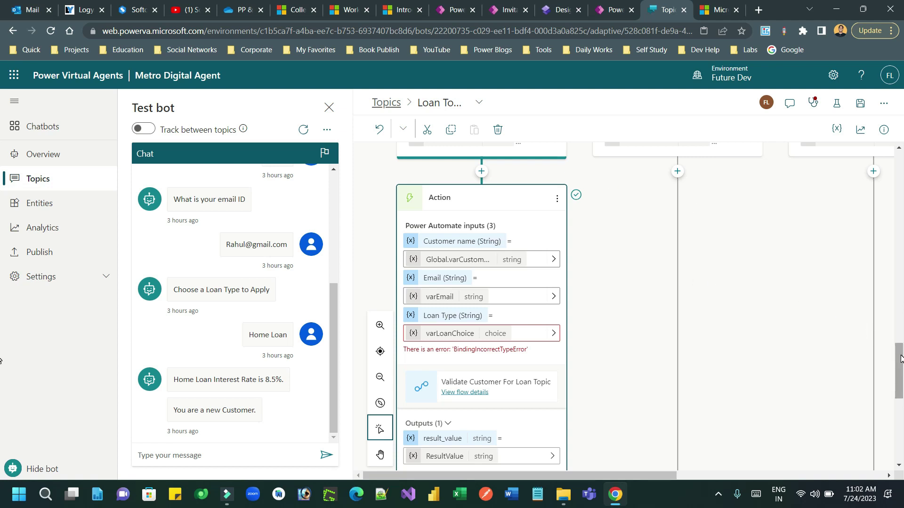
Scroll the topic canvas to the Action node and open the variable picker for its Loan Type input
{"action": "left_click_drag", "start_coordinate": [897, 358], "coordinate": [901, 226]}
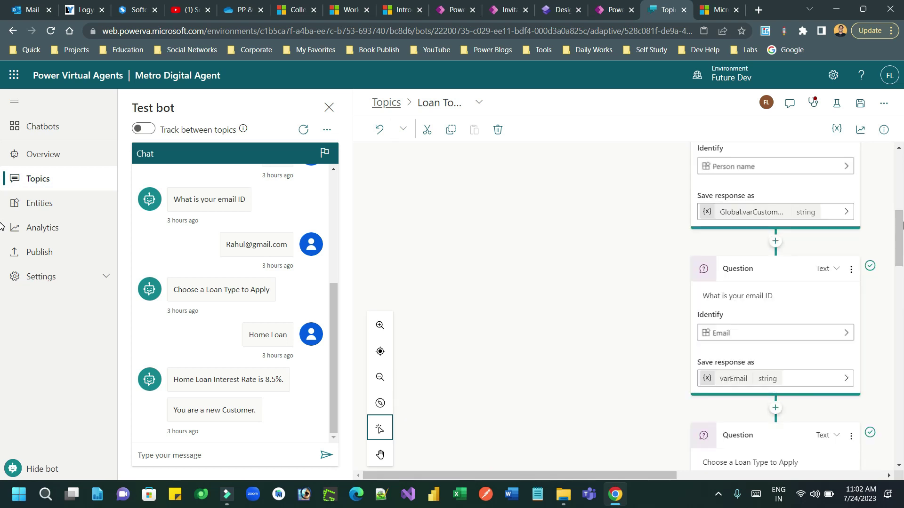
{"action": "left_click_drag", "start_coordinate": [637, 476], "coordinate": [702, 475]}
{"action": "left_click_drag", "start_coordinate": [900, 250], "coordinate": [902, 282]}
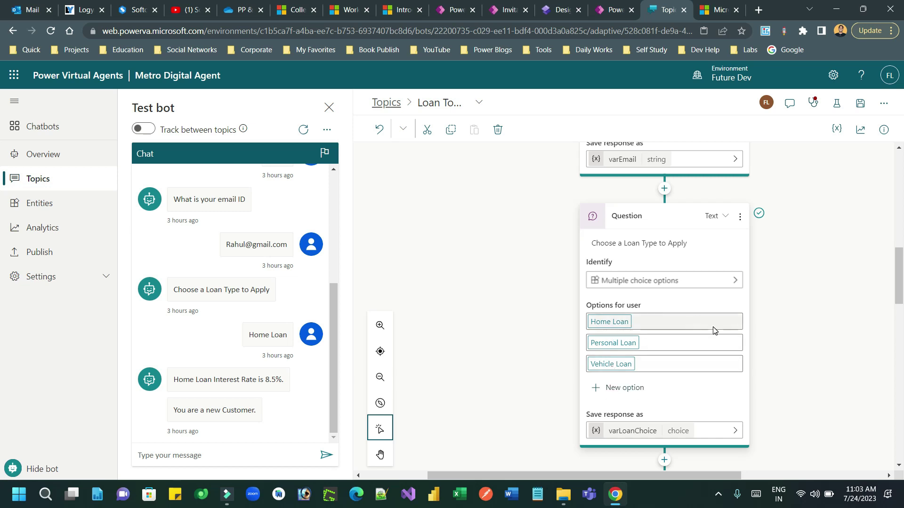
{"action": "scroll", "coordinate": [872, 298], "scroll_direction": "down", "scroll_amount": 3}
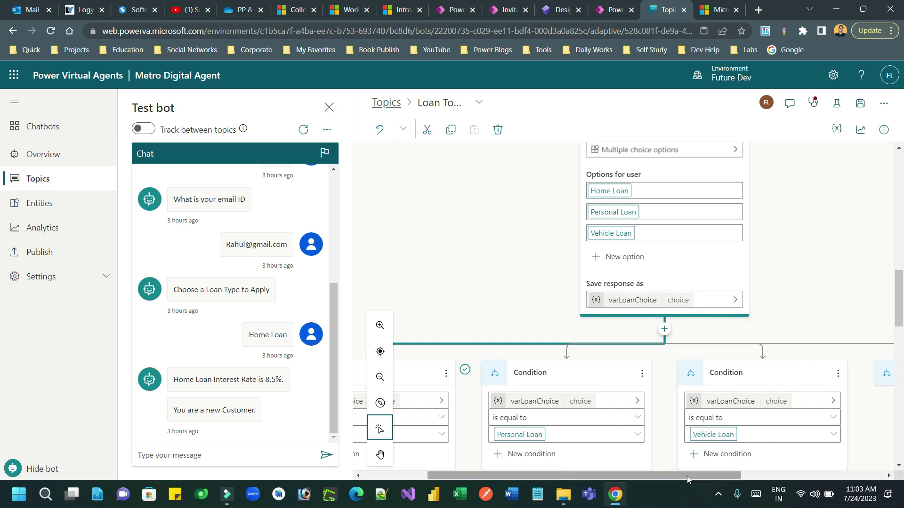
{"action": "left_click_drag", "start_coordinate": [687, 476], "coordinate": [592, 476]}
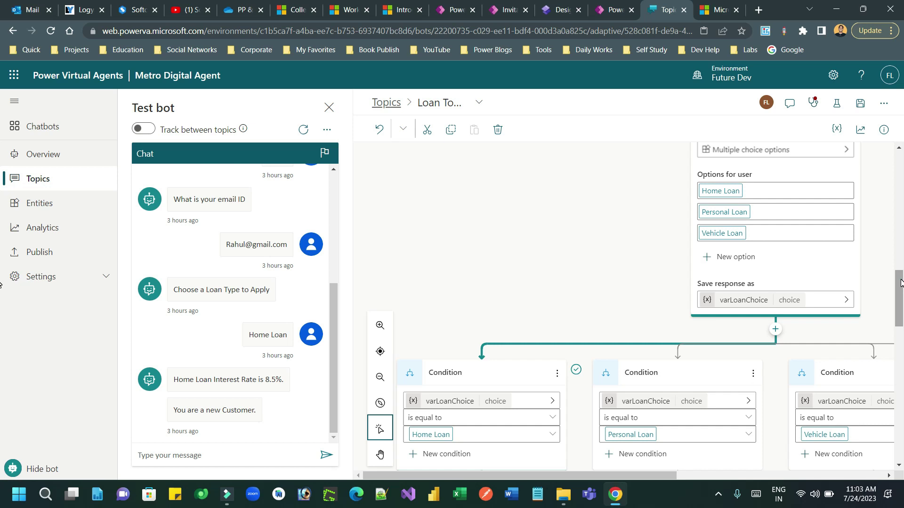
{"action": "left_click_drag", "start_coordinate": [900, 286], "coordinate": [900, 369]}
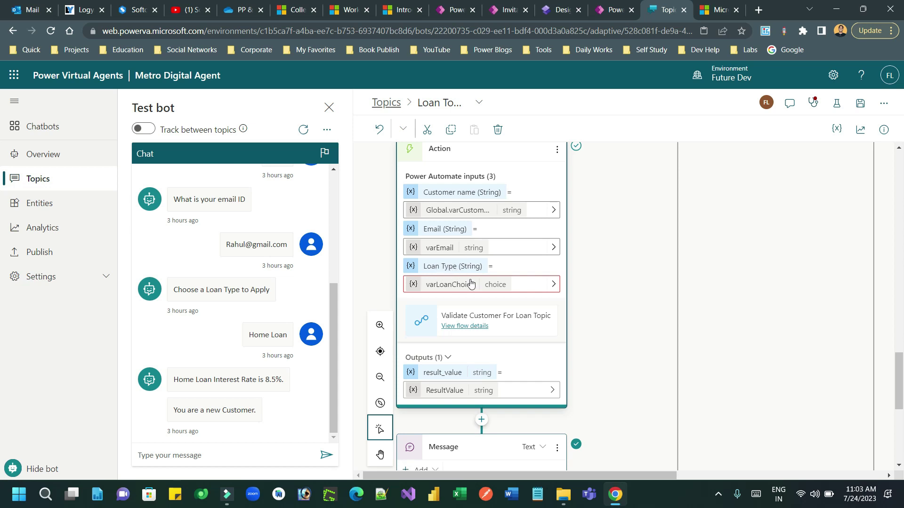
{"action": "left_click", "coordinate": [552, 285]}
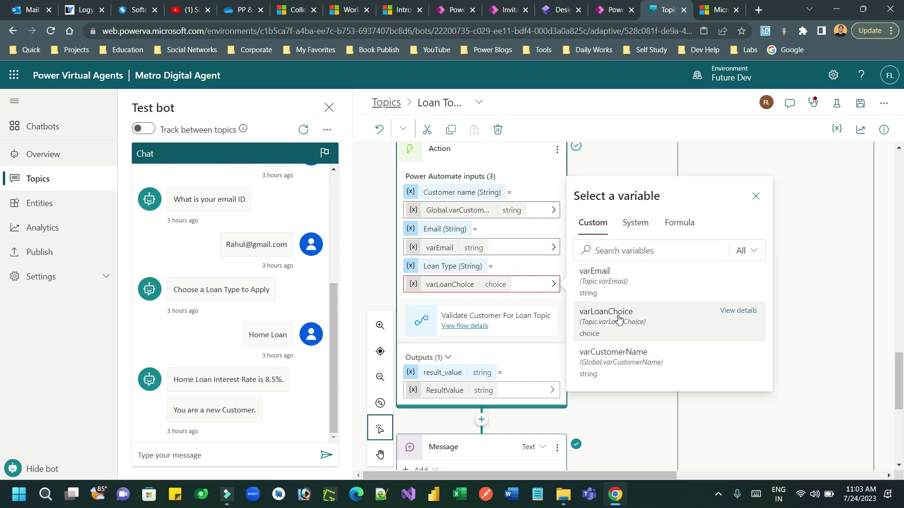
Write the formula Text(Topic.varLoanChoice), choosing varLoanChoice from autocomplete, so it validates as a String
{"action": "left_click", "coordinate": [679, 226]}
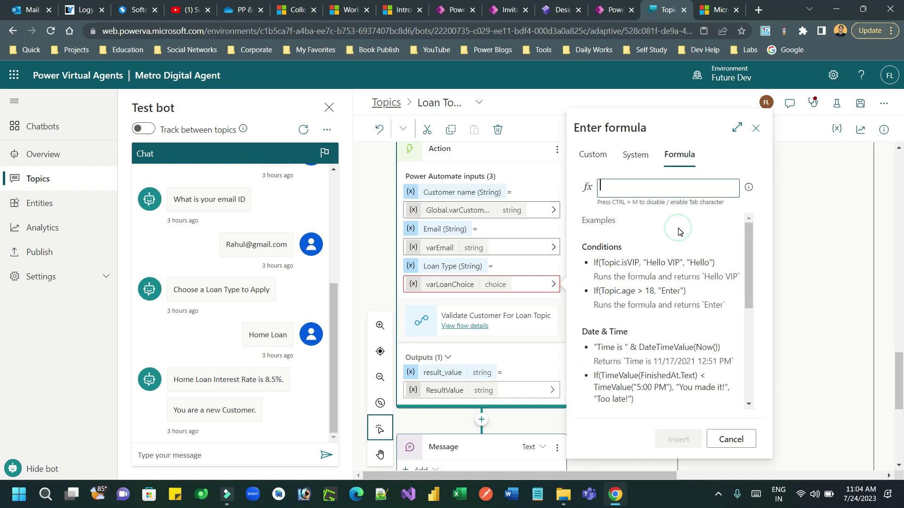
{"action": "left_click", "coordinate": [647, 191]}
{"action": "type", "text": "Tex"}
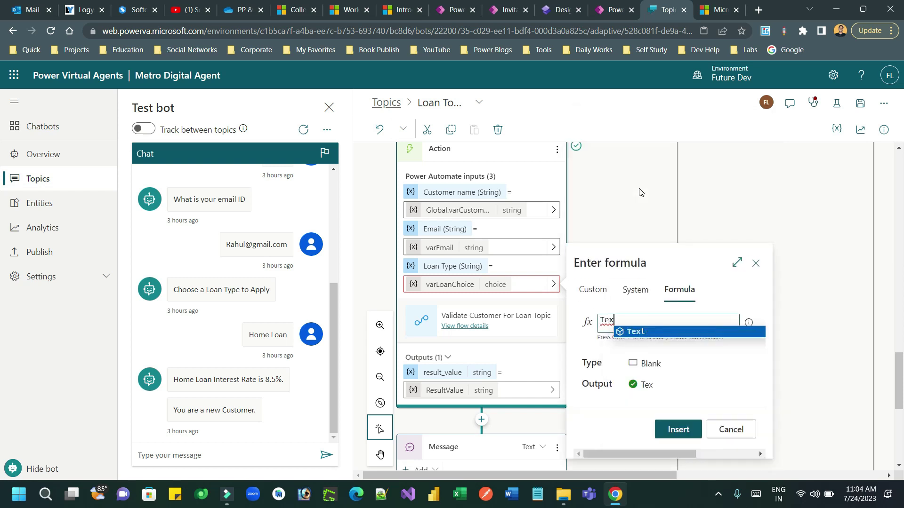
{"action": "type", "text": "t"}
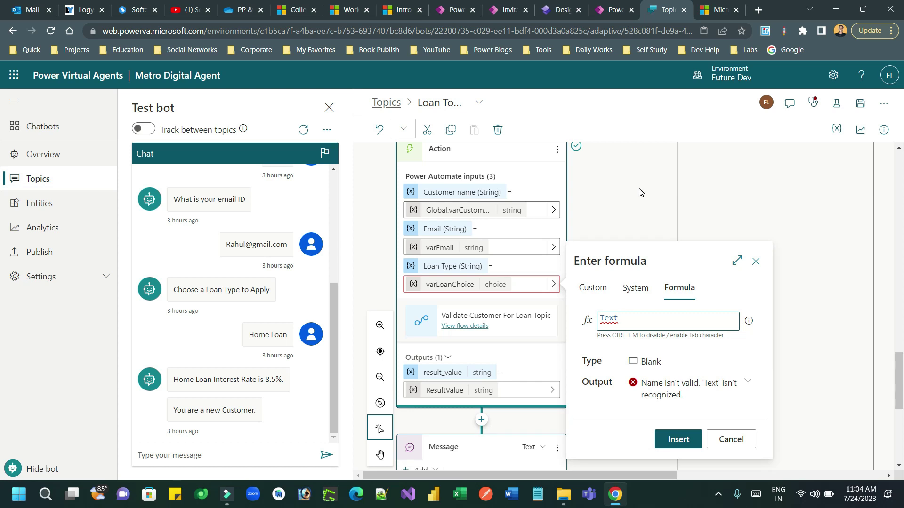
{"action": "type", "text": "("}
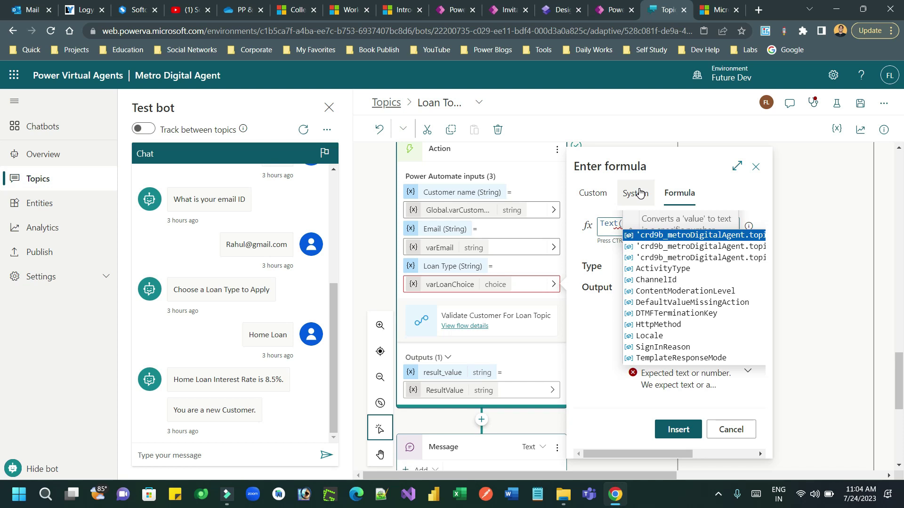
{"action": "type", "text": "Top"}
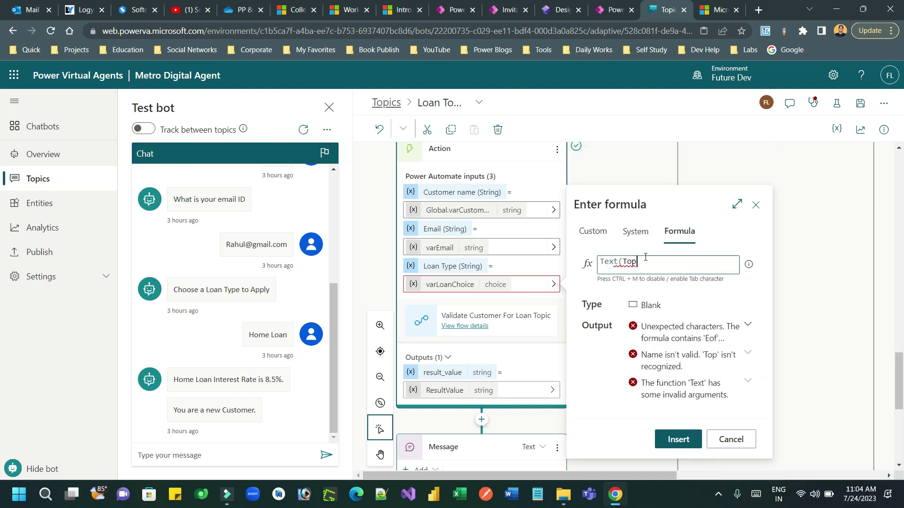
{"action": "type", "text": "i."}
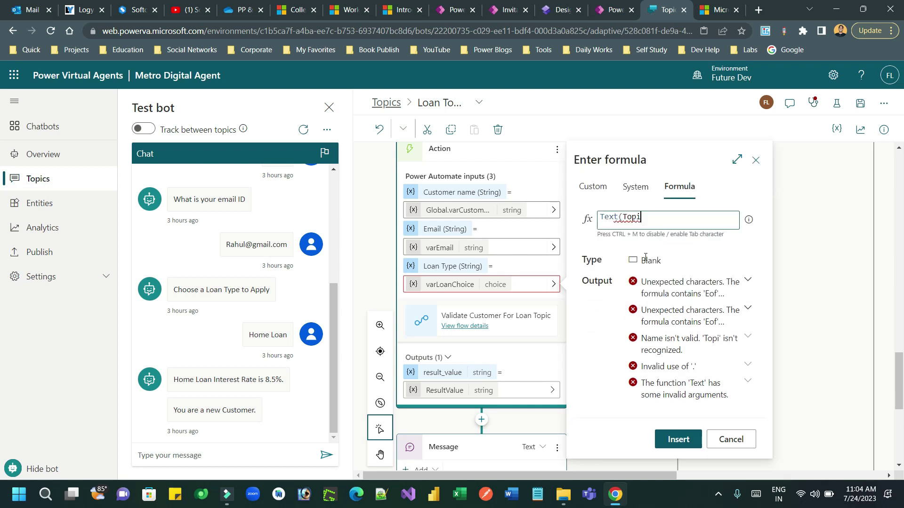
{"action": "type", "text": "c."}
{"action": "key", "text": "Down"}
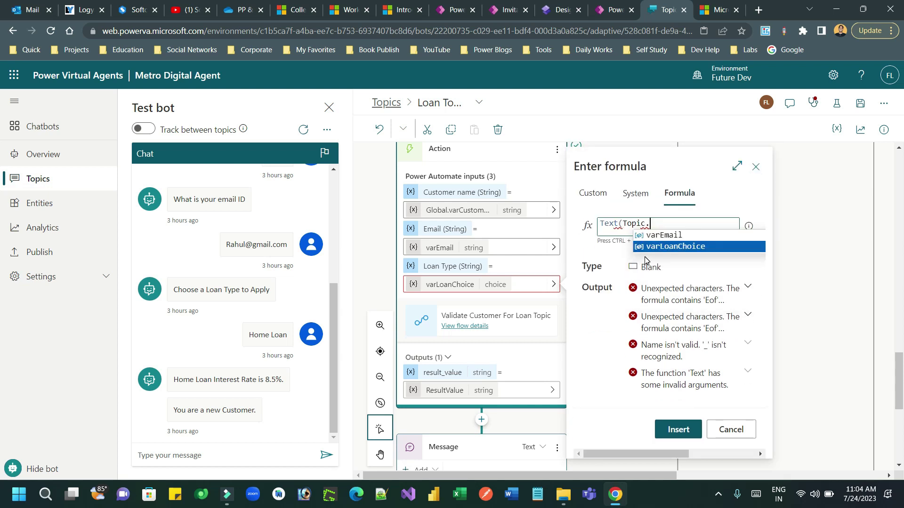
{"action": "key", "text": "Tab"}
{"action": "type", "text": ")"}
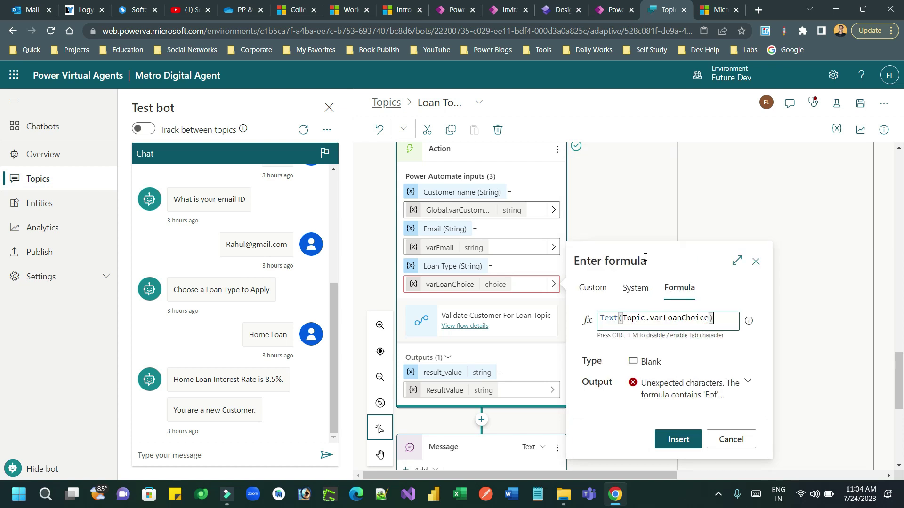
{"action": "double_click", "coordinate": [607, 330]}
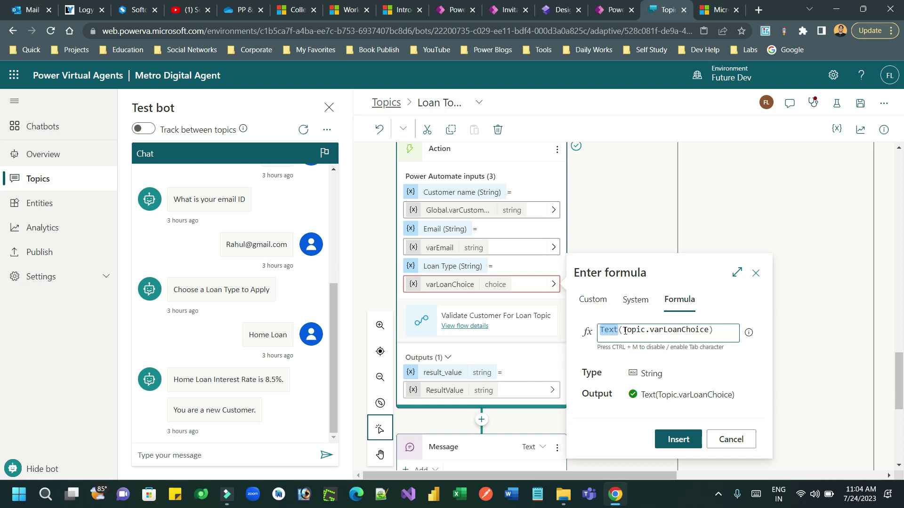
{"action": "left_click_drag", "start_coordinate": [622, 330], "coordinate": [717, 333]}
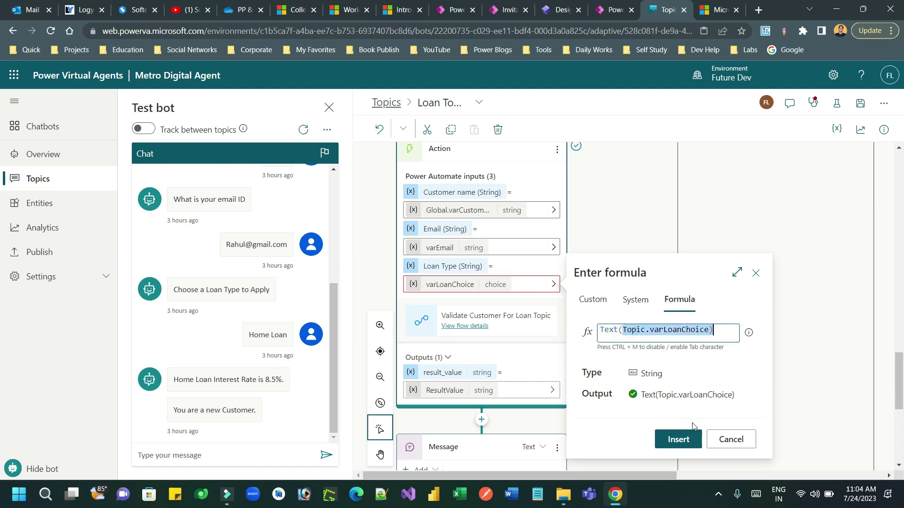
Insert Text(Topic.varLoanChoice) into the Loan Type input, then bring its formula editor back up
{"action": "left_click", "coordinate": [678, 439]}
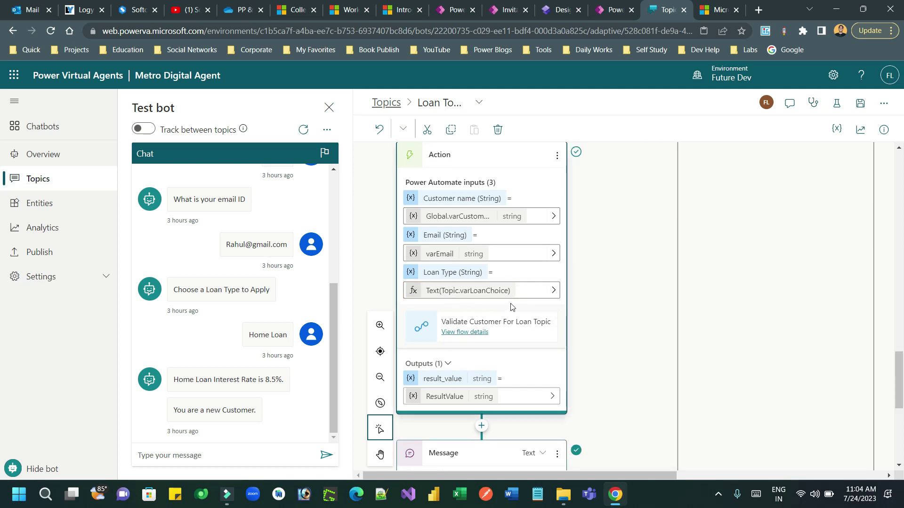
{"action": "left_click", "coordinate": [542, 295]}
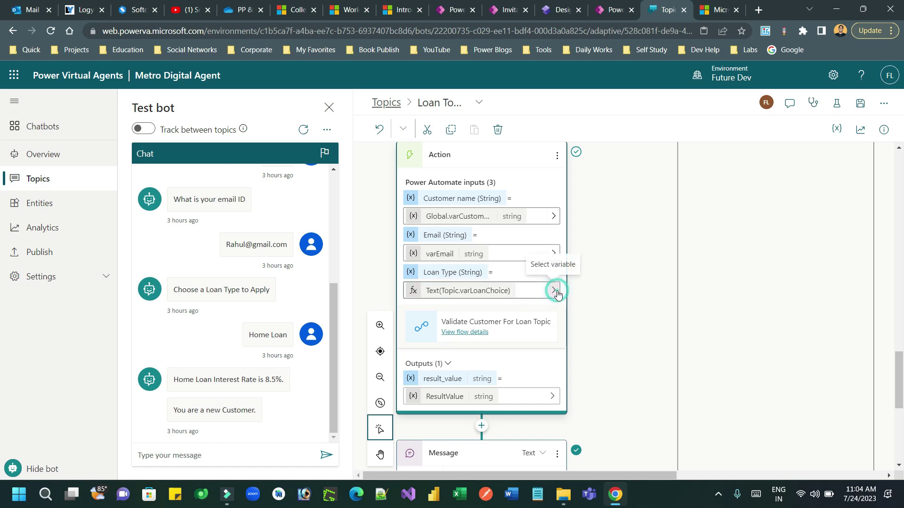
{"action": "left_click", "coordinate": [554, 290]}
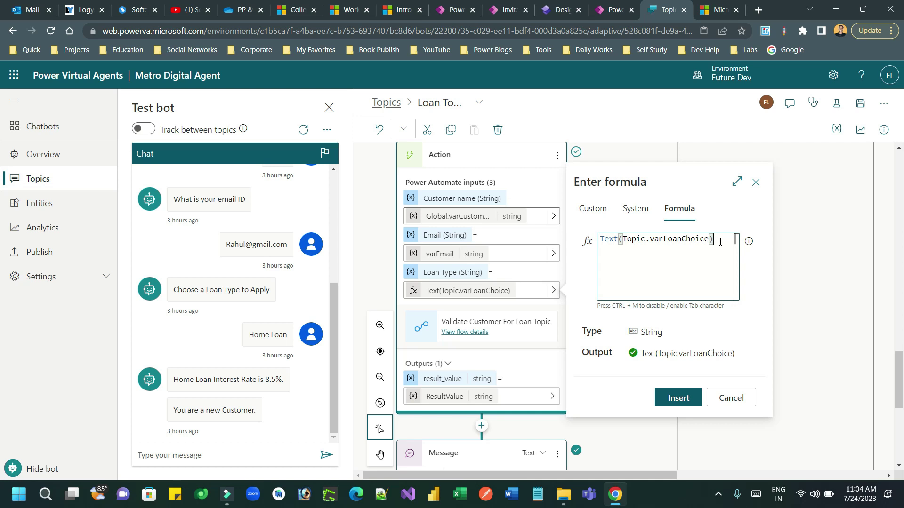
Review the fx box, keep Text(Topic.varLoanChoice) as the Loan Type formula and insert it
{"action": "left_click_drag", "start_coordinate": [720, 242], "coordinate": [599, 240]}
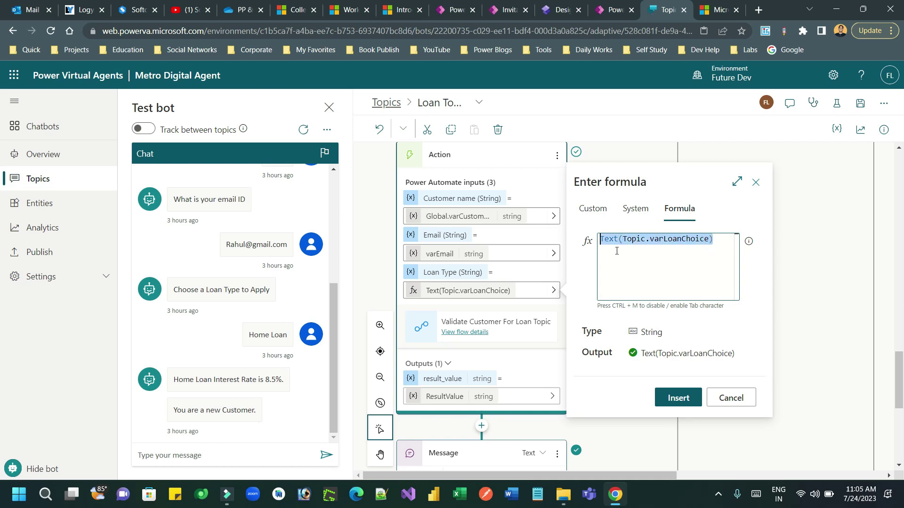
{"action": "key", "text": "BackSpace"}
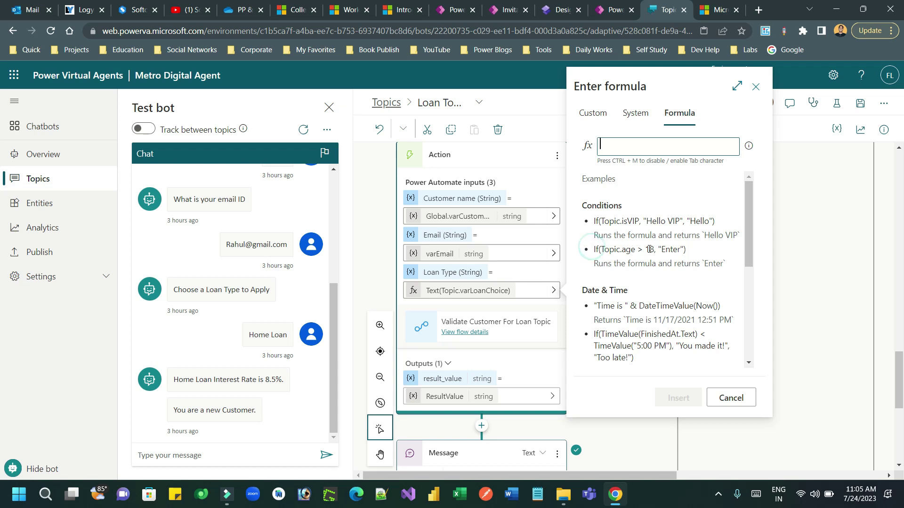
{"action": "left_click_drag", "start_coordinate": [752, 247], "coordinate": [752, 341]}
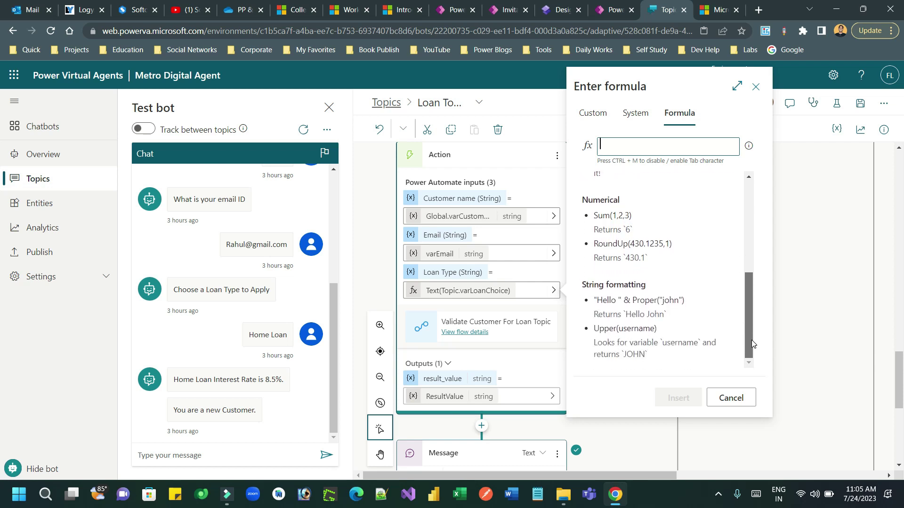
{"action": "scroll", "coordinate": [752, 354], "scroll_direction": "up", "scroll_amount": 5}
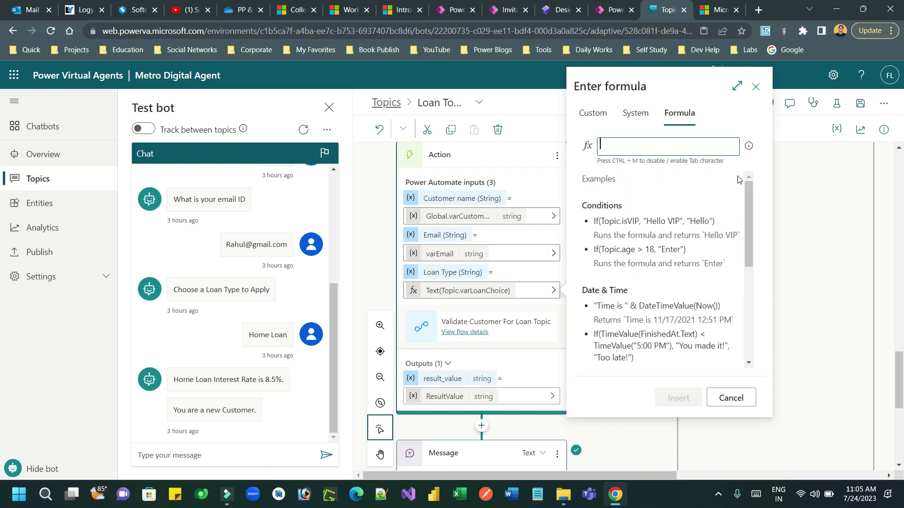
{"action": "left_click", "coordinate": [642, 152]}
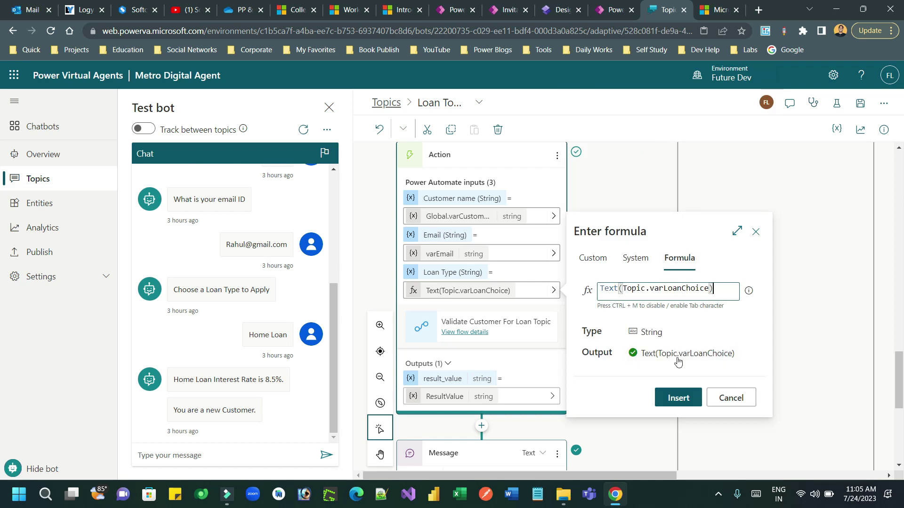
{"action": "left_click", "coordinate": [678, 399]}
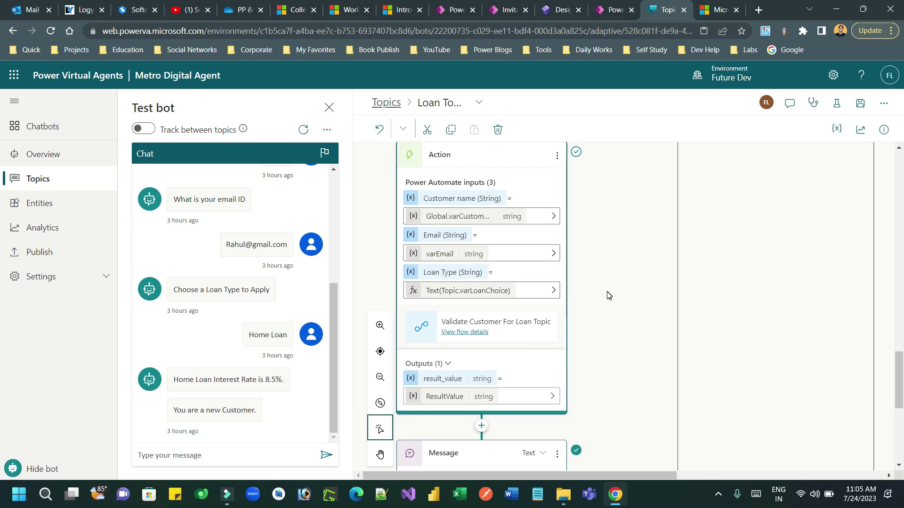
Save the topic with Loan Type set to Text(Topic.varLoanChoice)
{"action": "left_click", "coordinate": [860, 103]}
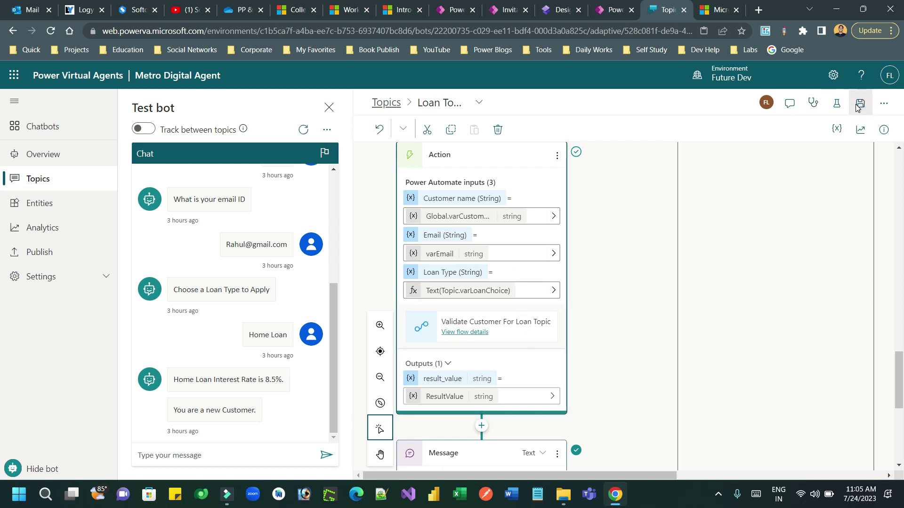